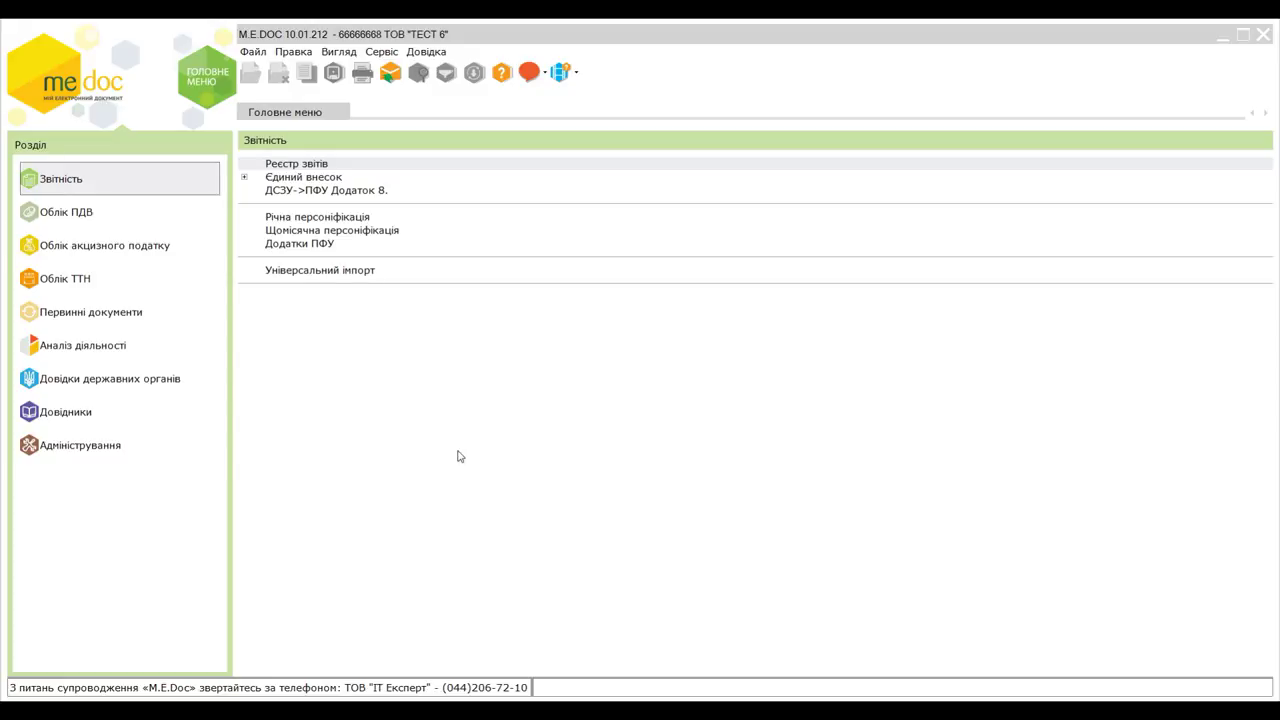
- Review the January 2018 Реєстр первинних документів under Первинні документи, then close the register
left_click(146, 318)
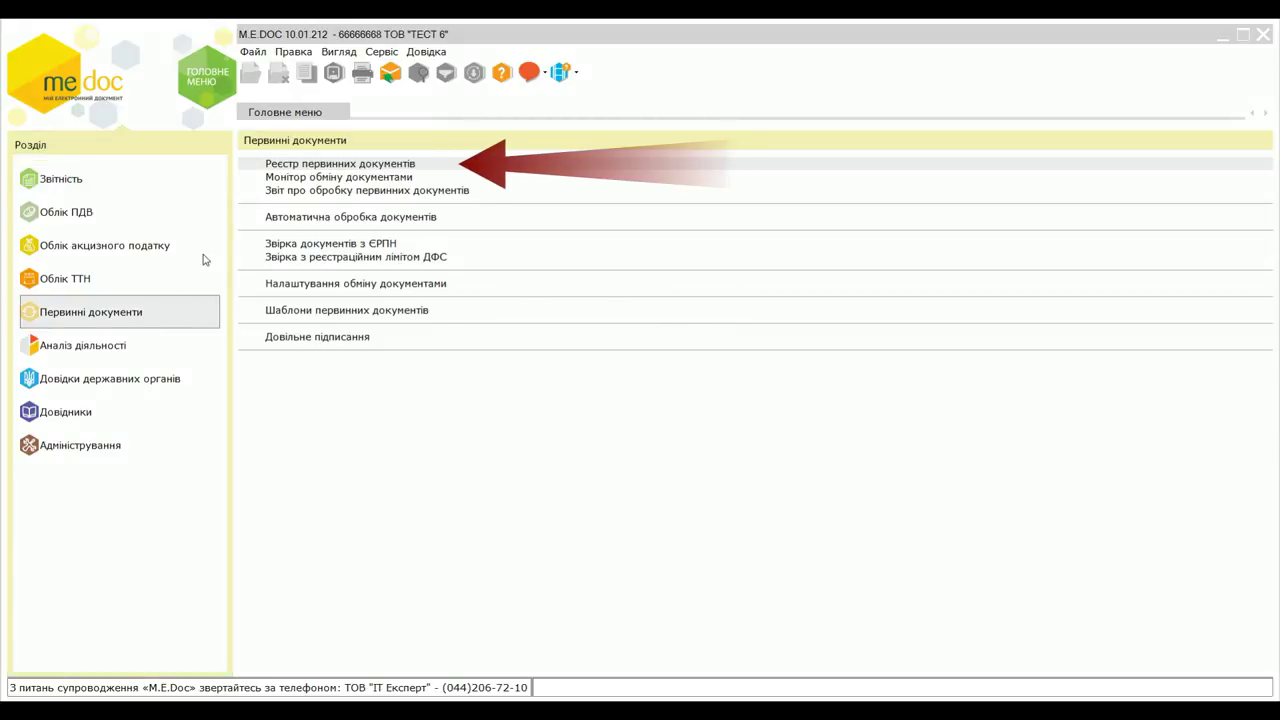
left_click(329, 167)
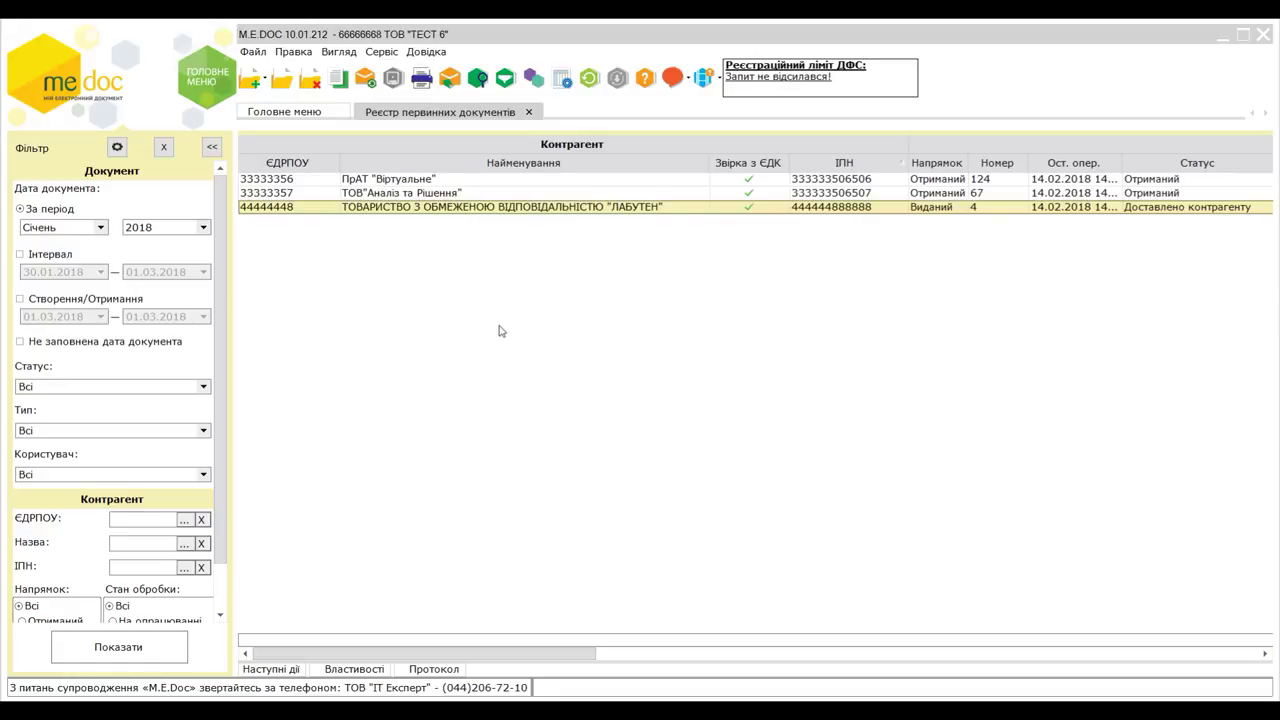
left_click(530, 113)
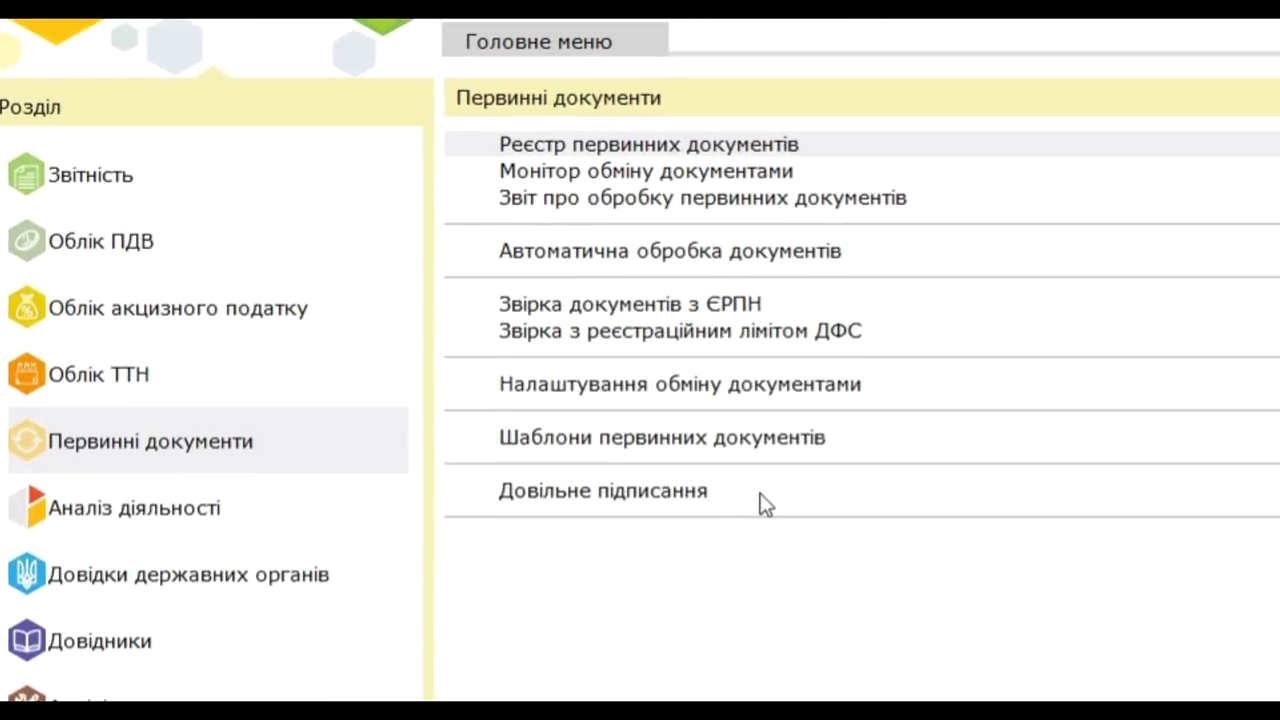
- Open Звірка документів з ЄРПН and set its interval from 10.01.2018 to 31.01.2018
left_click(706, 302)
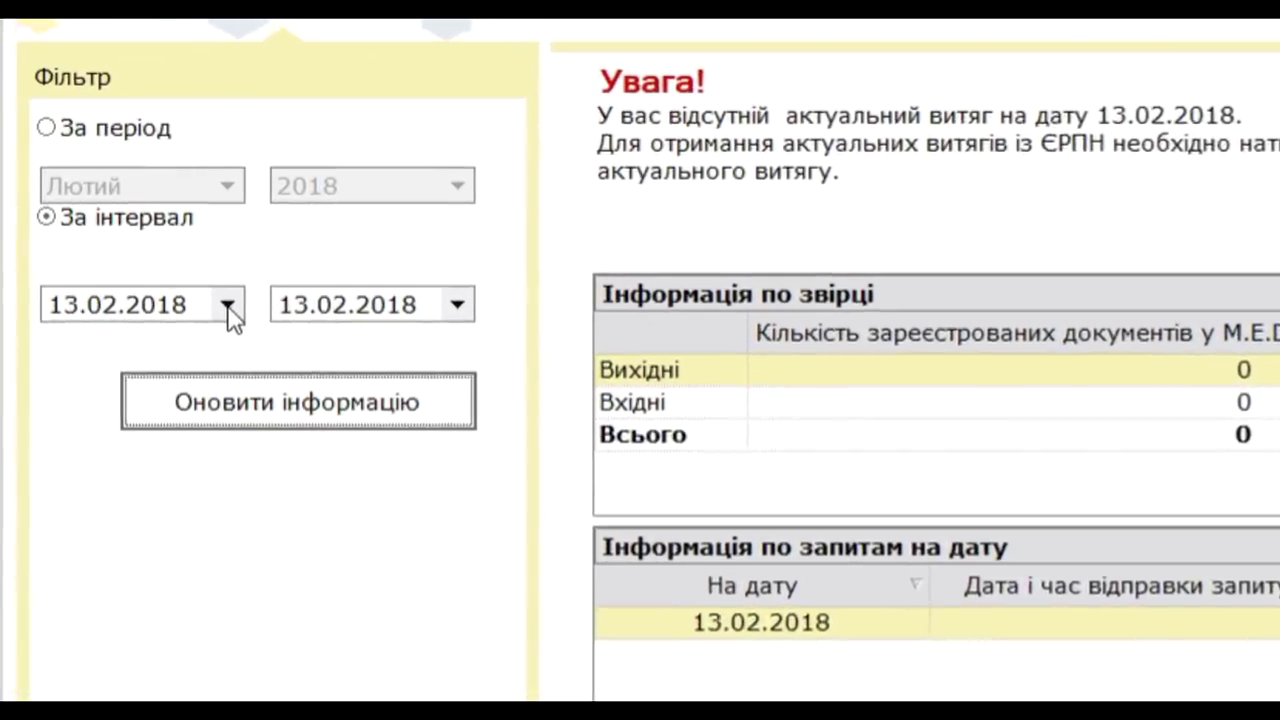
left_click(141, 264)
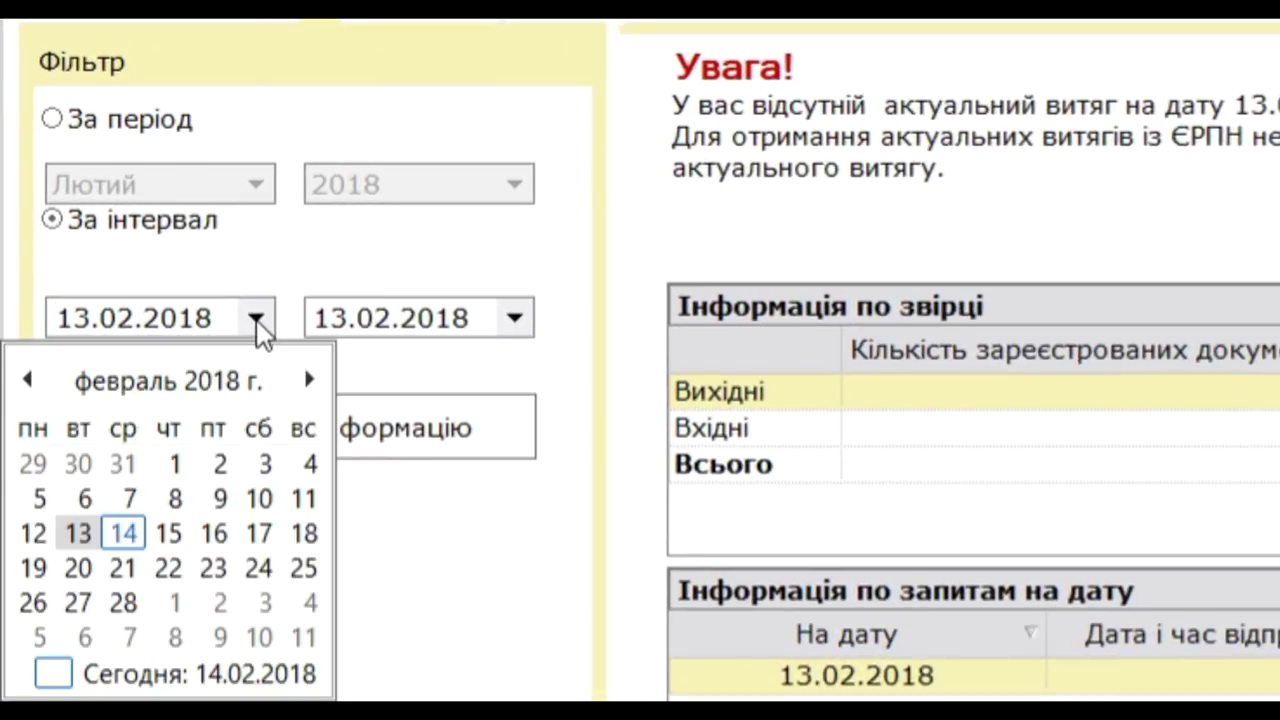
left_click(27, 380)
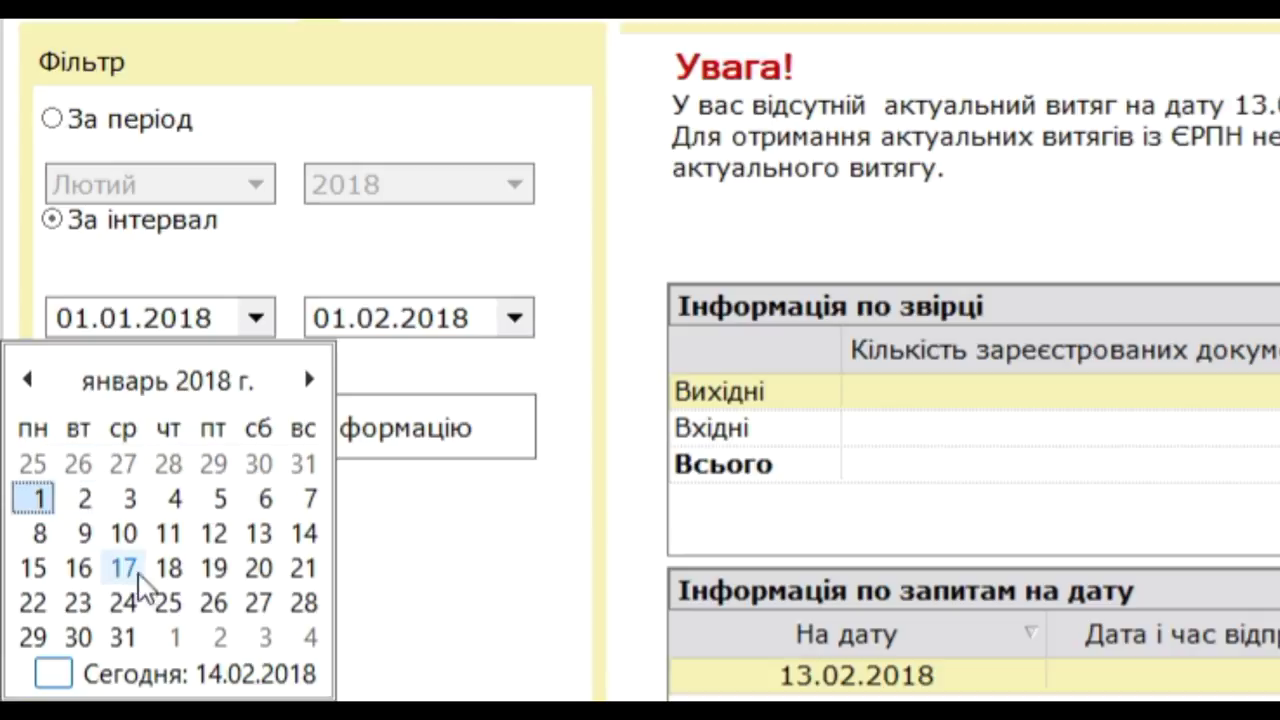
left_click(125, 533)
left_click(518, 324)
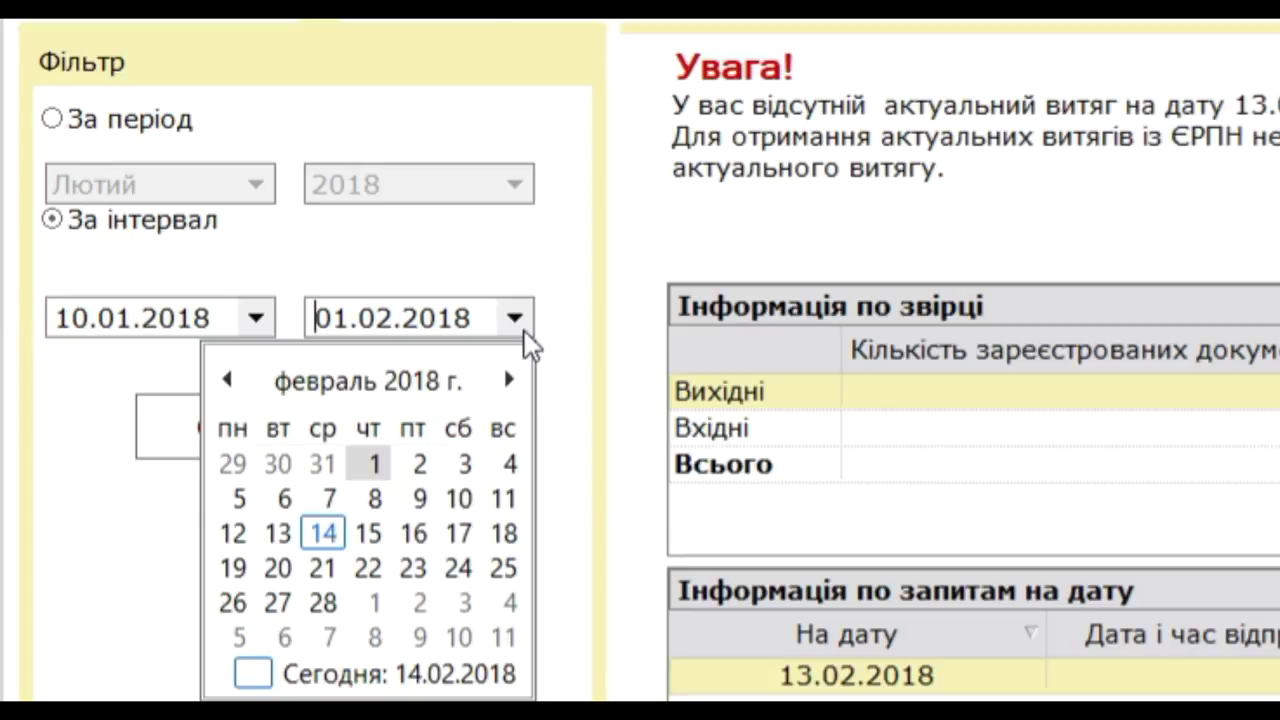
left_click(228, 380)
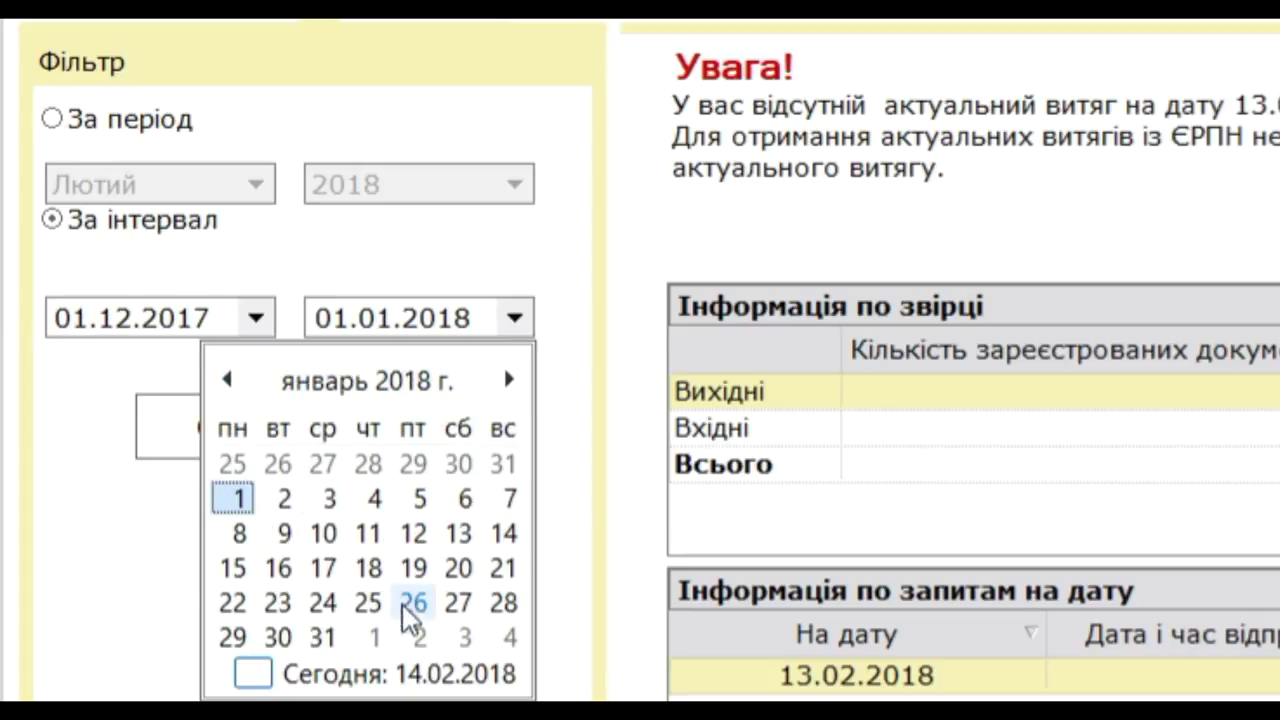
left_click(325, 637)
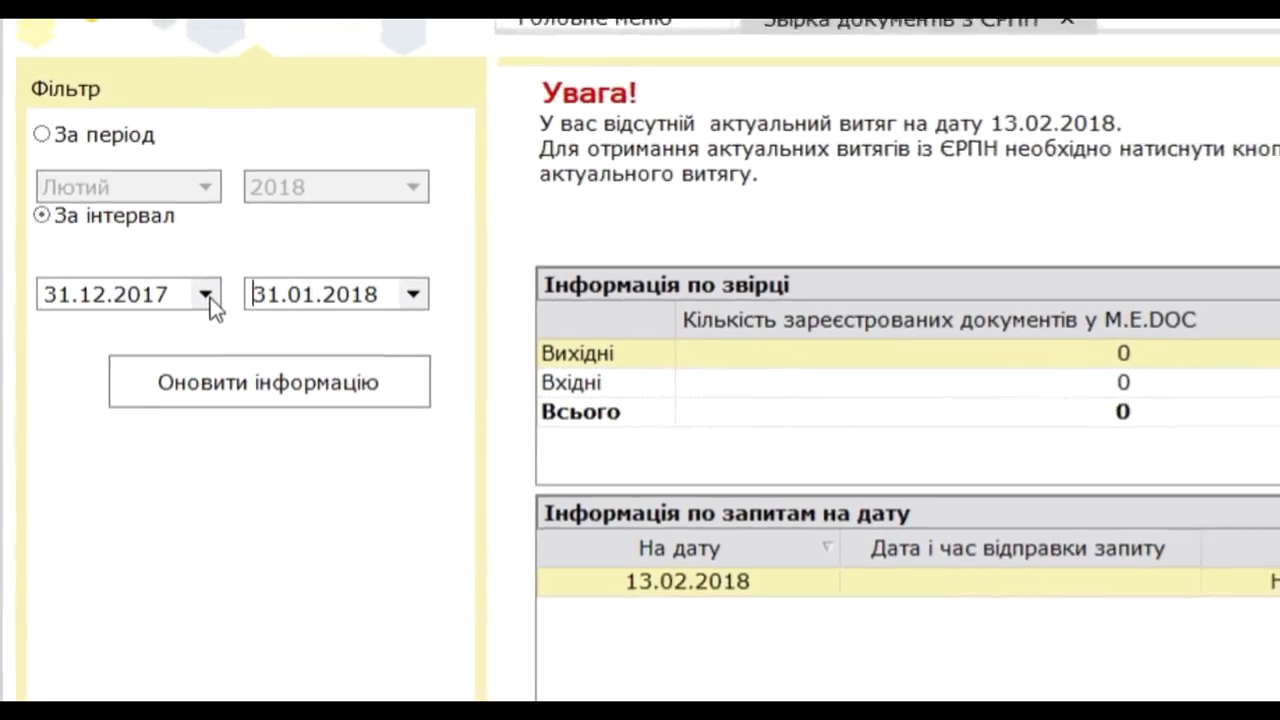
left_click(256, 317)
left_click(182, 305)
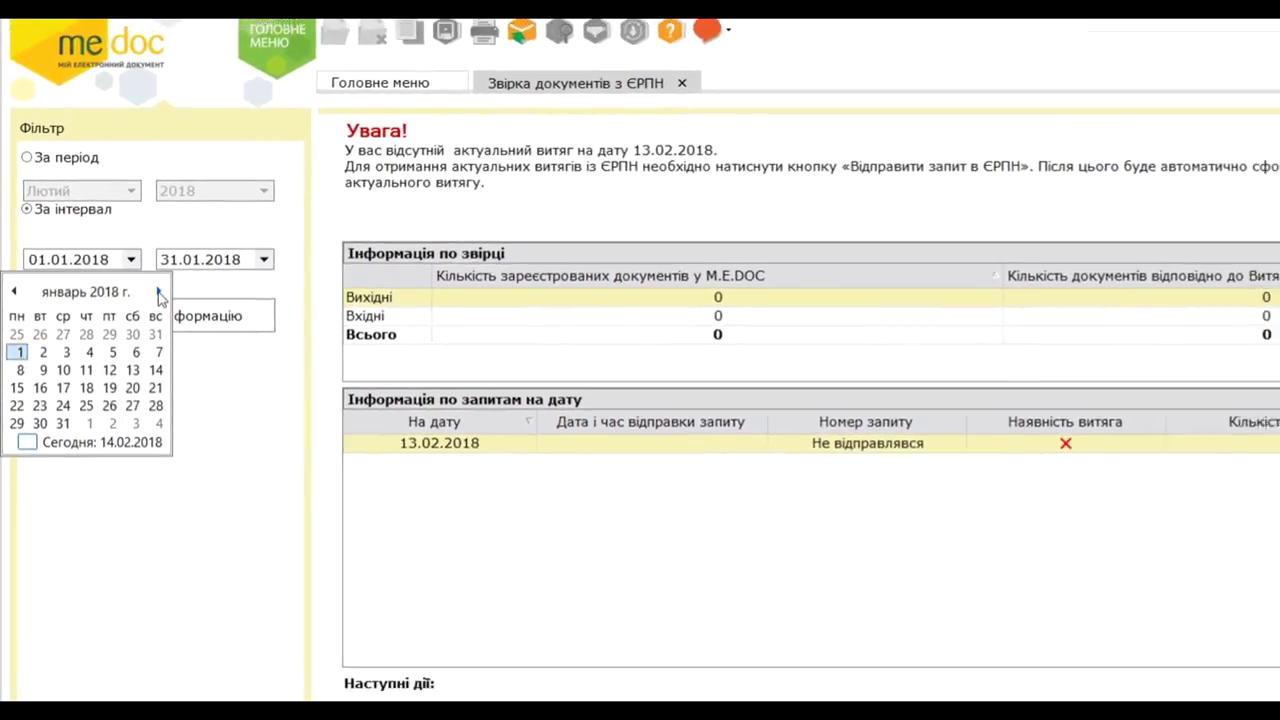
left_click(72, 375)
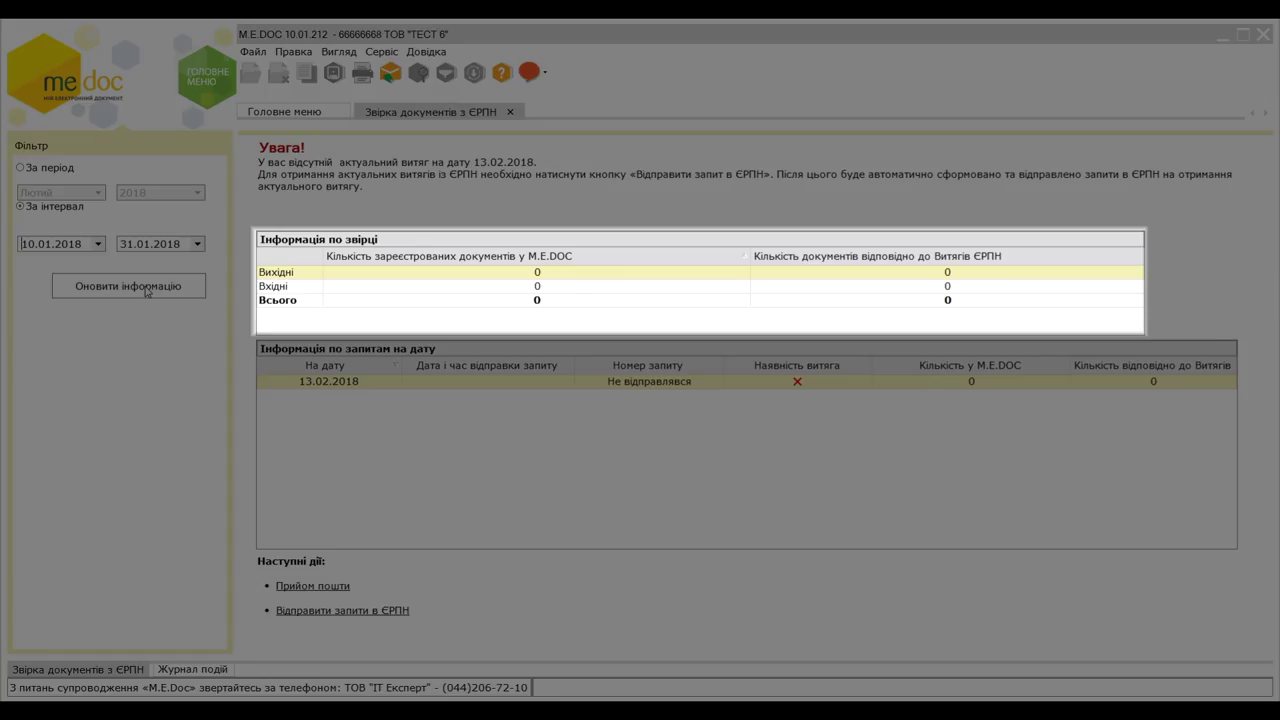
- Refresh the reconciliation to show 1 outgoing, 2 incoming, 3 total documents and per-day request rows
left_click(144, 287)
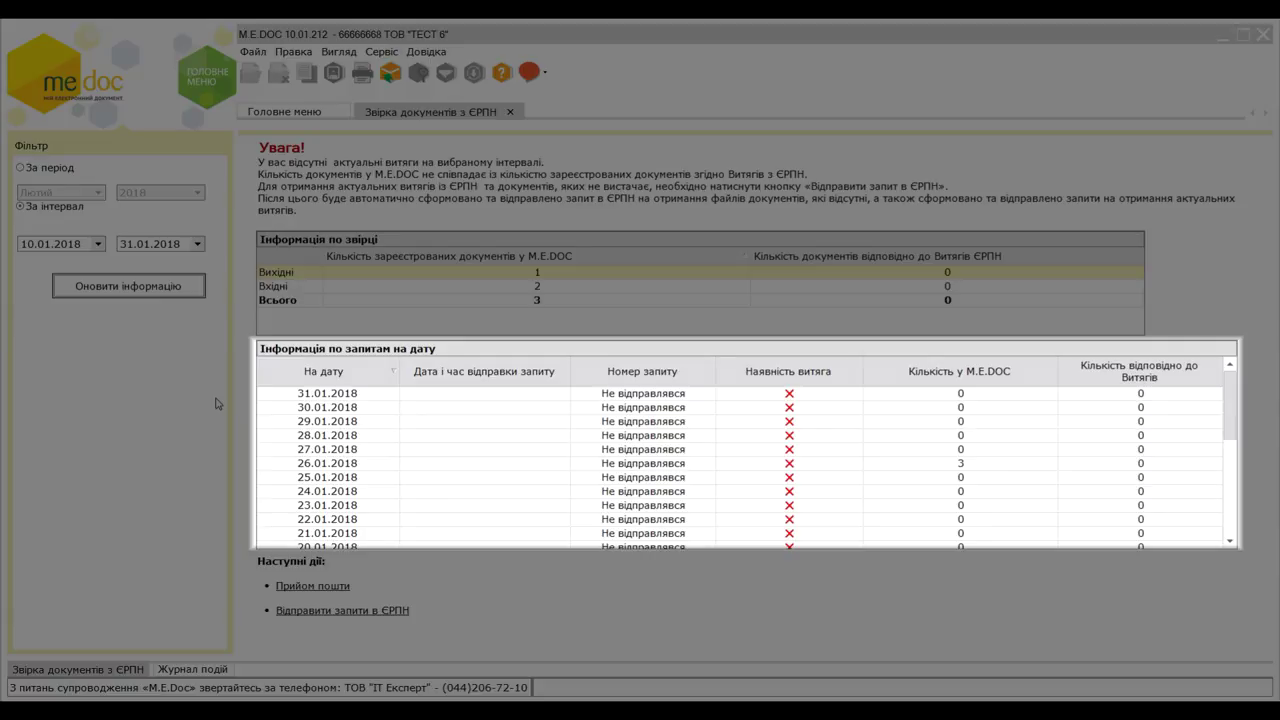
scroll(393, 437, "down", 4)
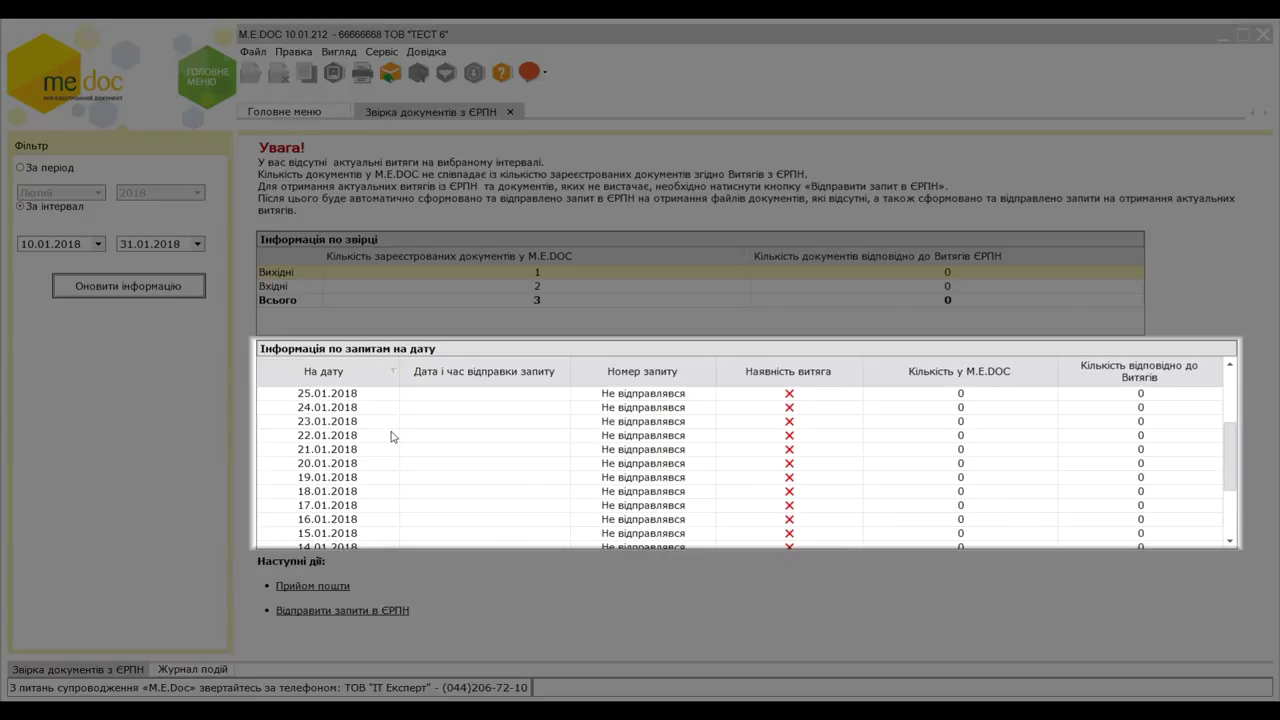
scroll(391, 436, "up", 4)
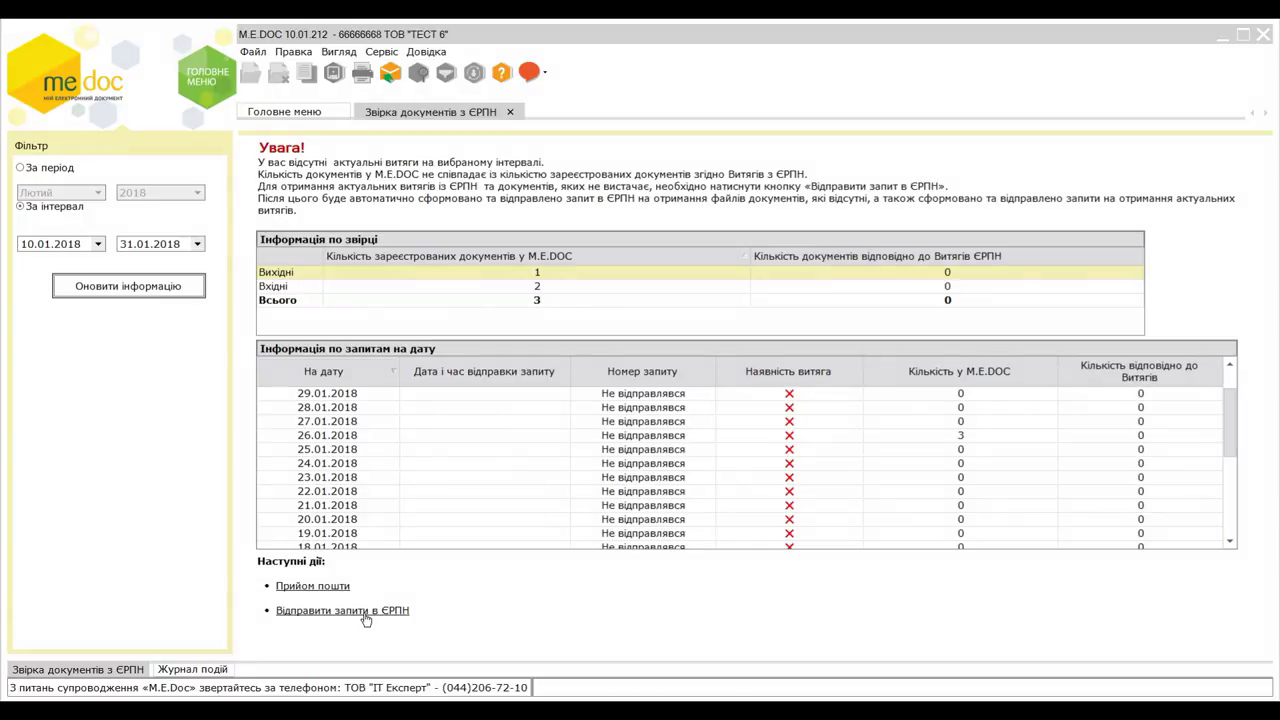
- Send the missing-extract requests to ЄРПН, signing with the accountant, institution seal and encryption keys
left_click(366, 612)
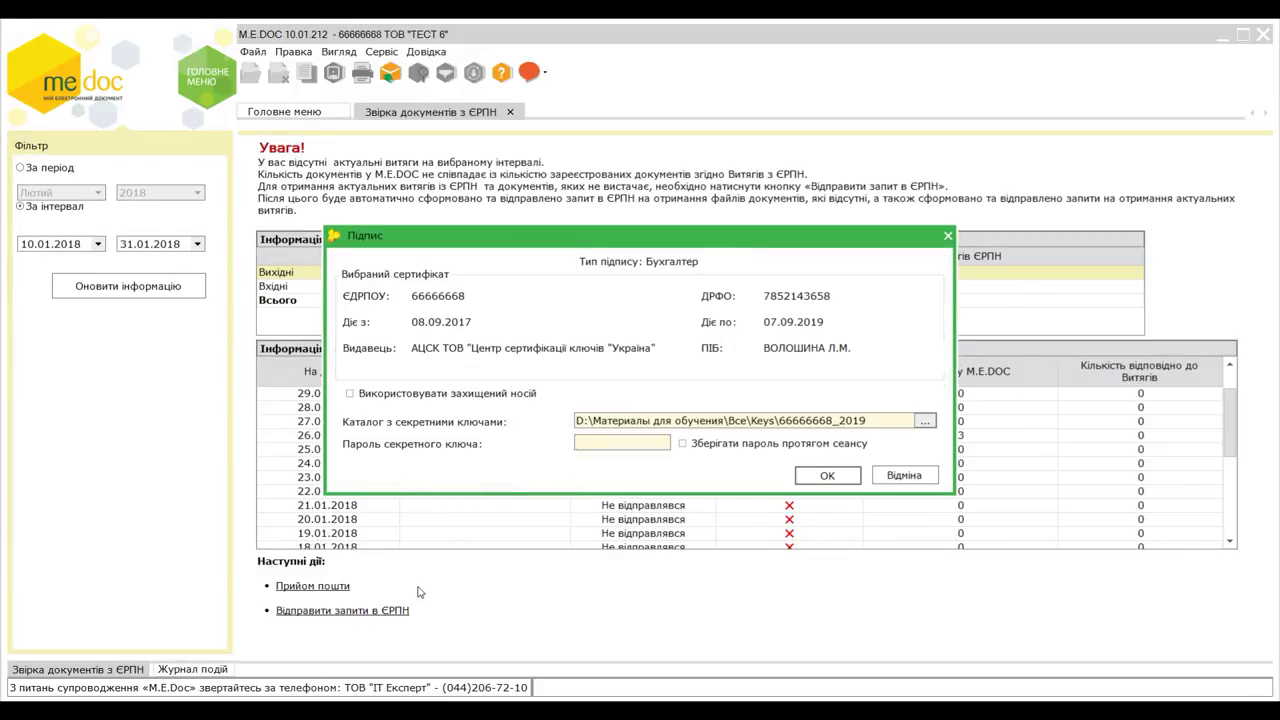
type("****")
key("Return")
type("****")
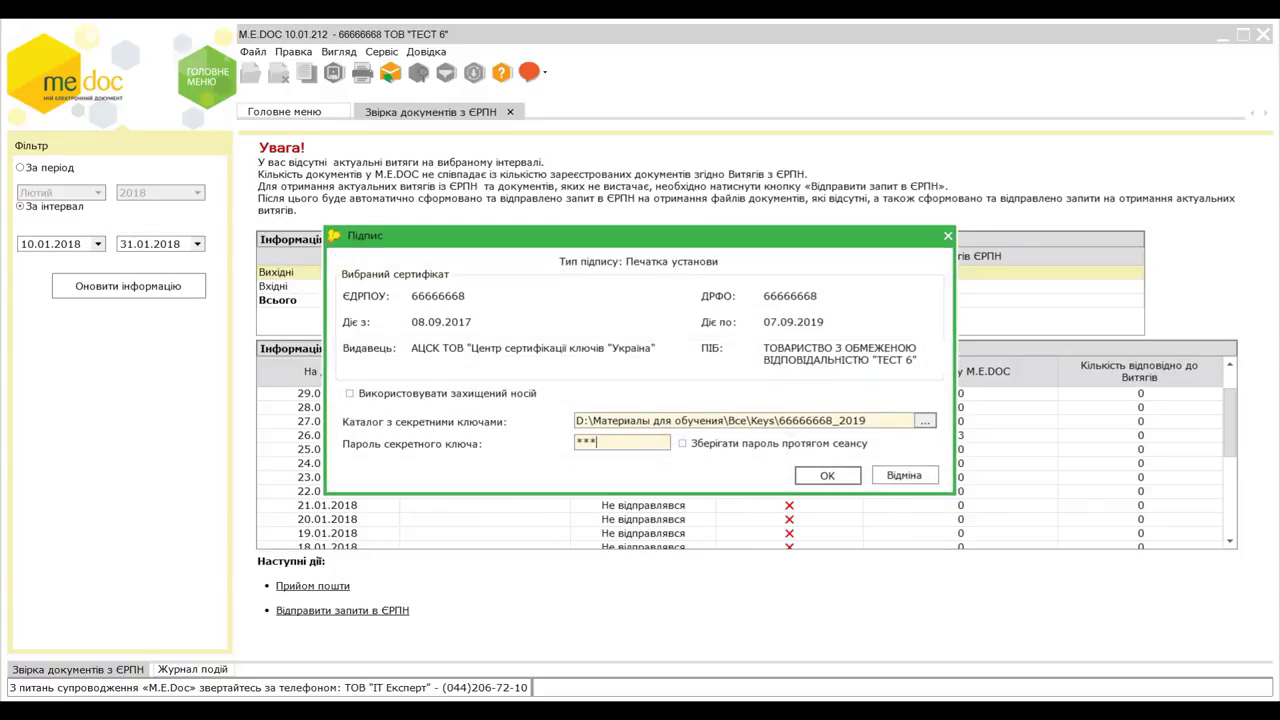
key("Return")
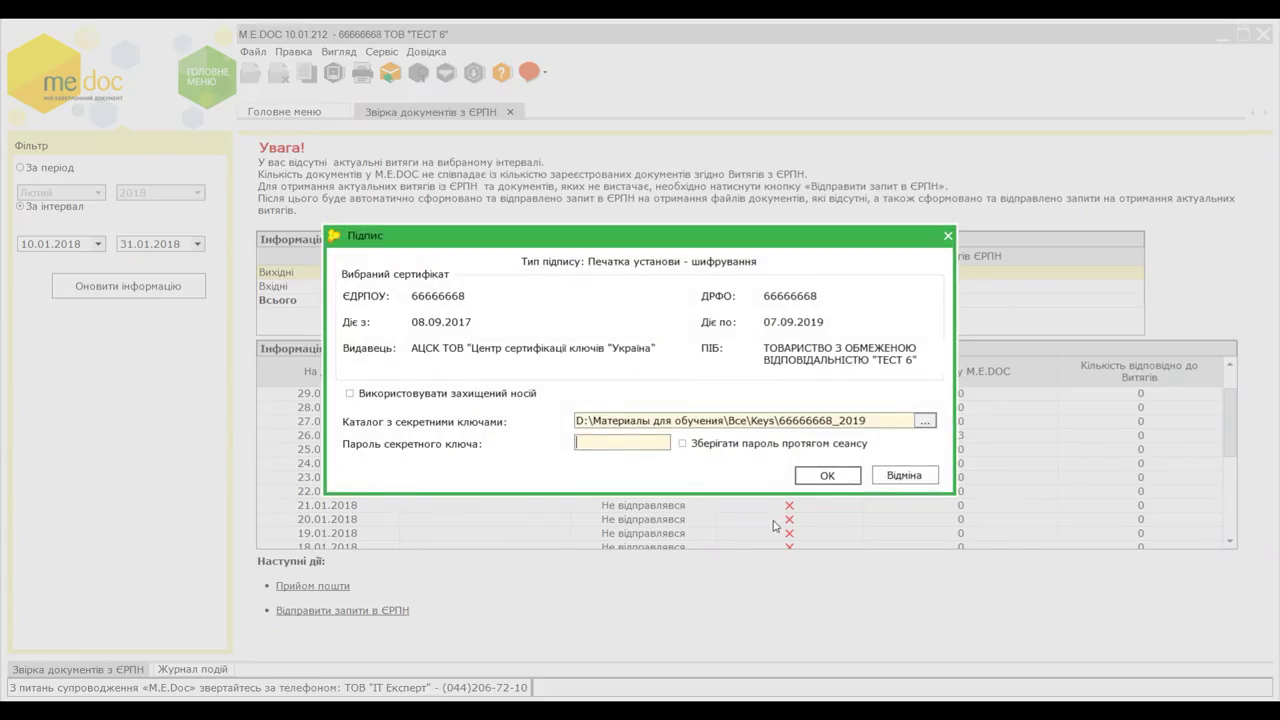
type("***")
key("Return")
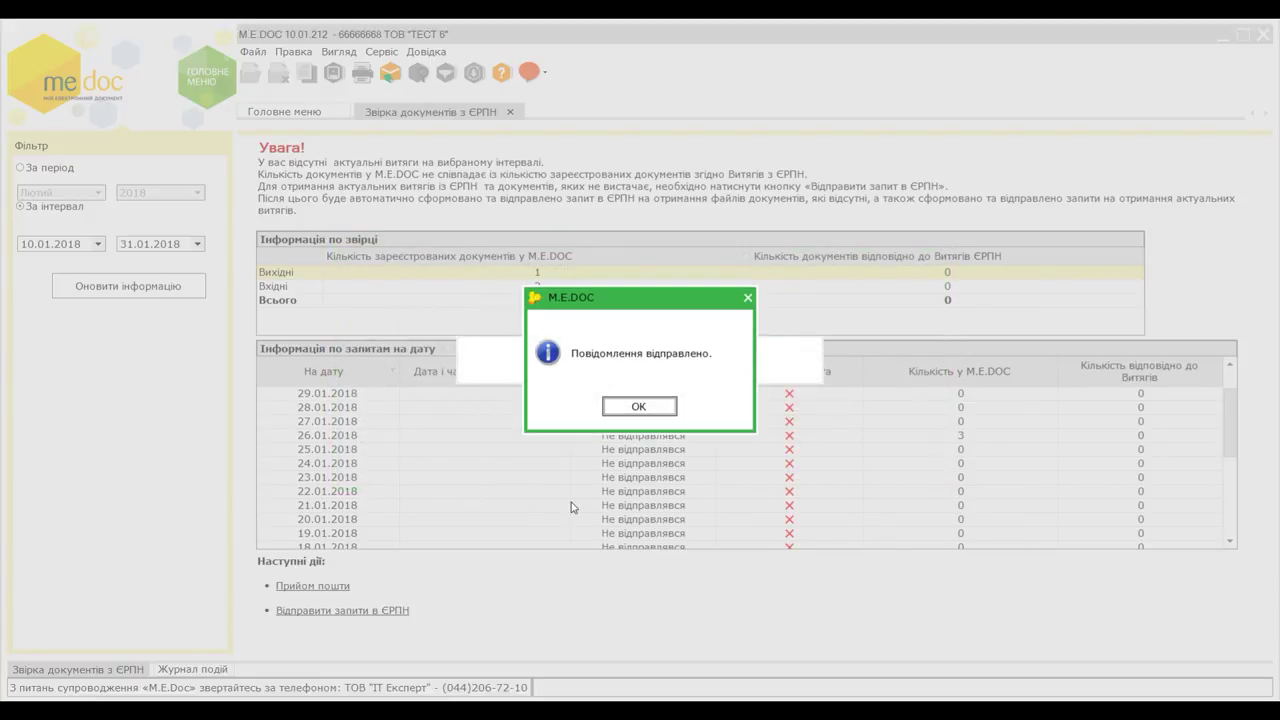
left_click(638, 406)
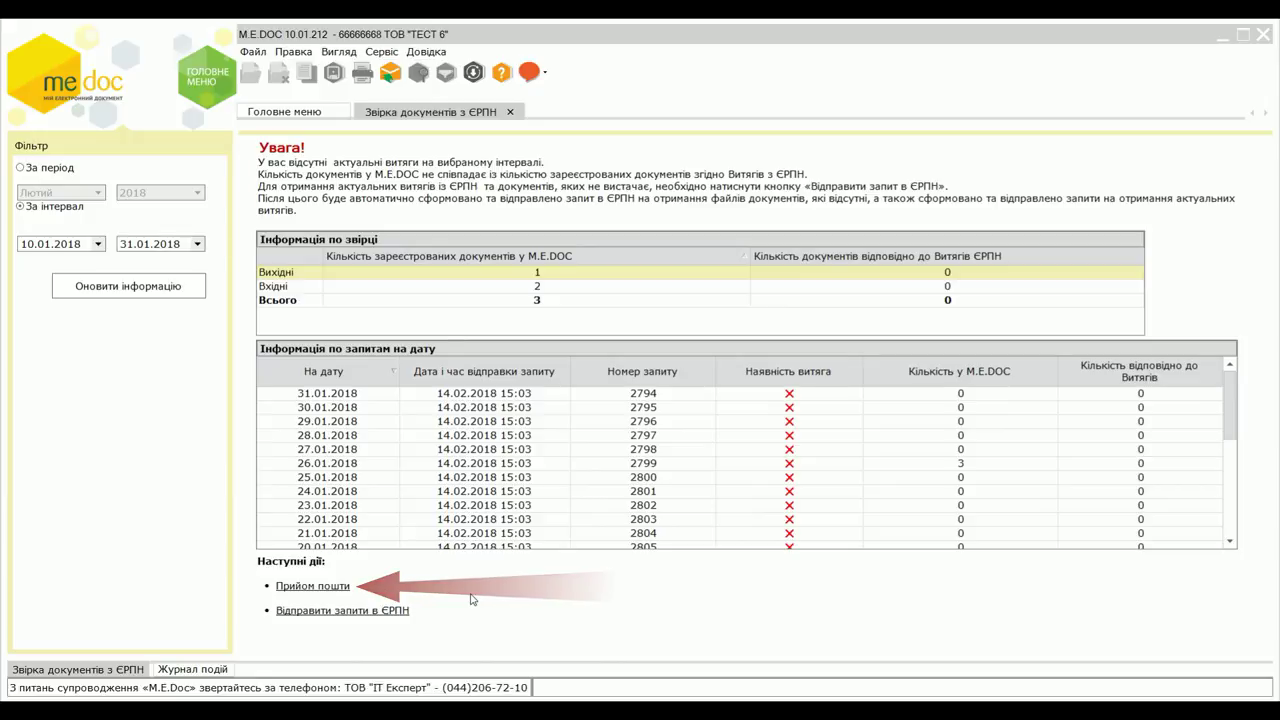
- Receive the ЄРПН extracts by mail, signing with the key password, so extracts show 3 outgoing, 7 incoming
left_click(339, 591)
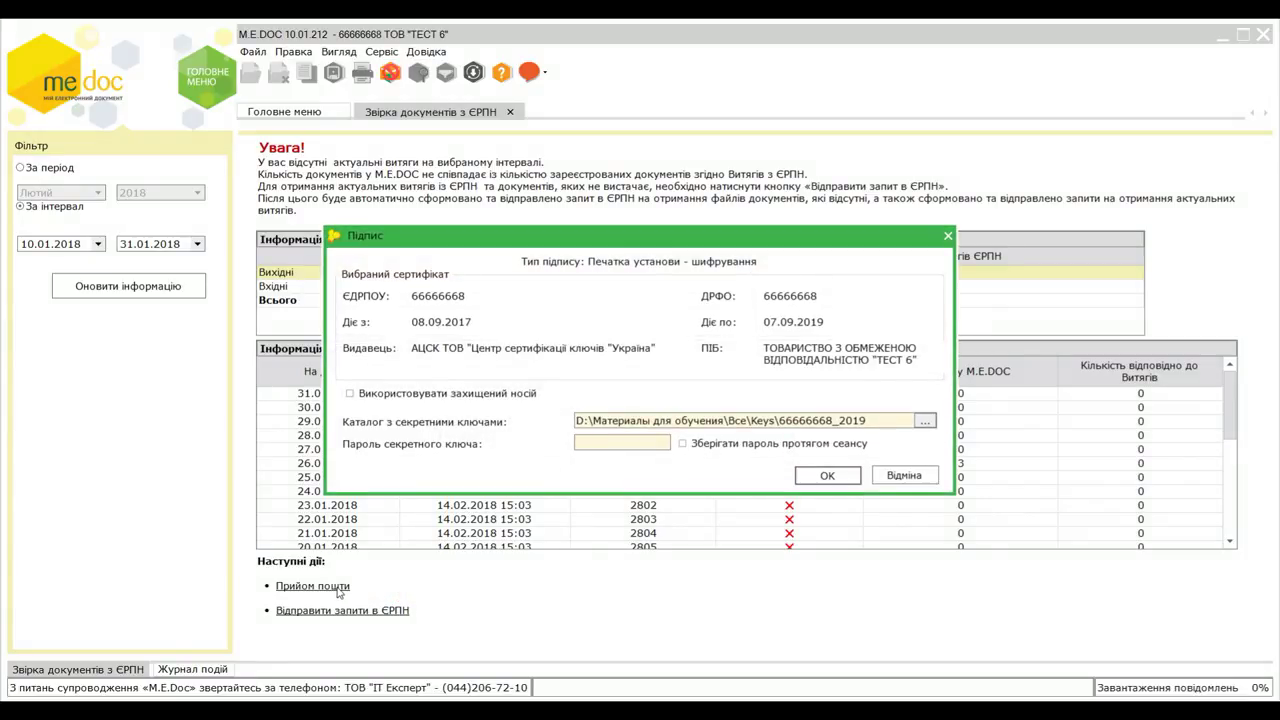
type("***")
key("Return")
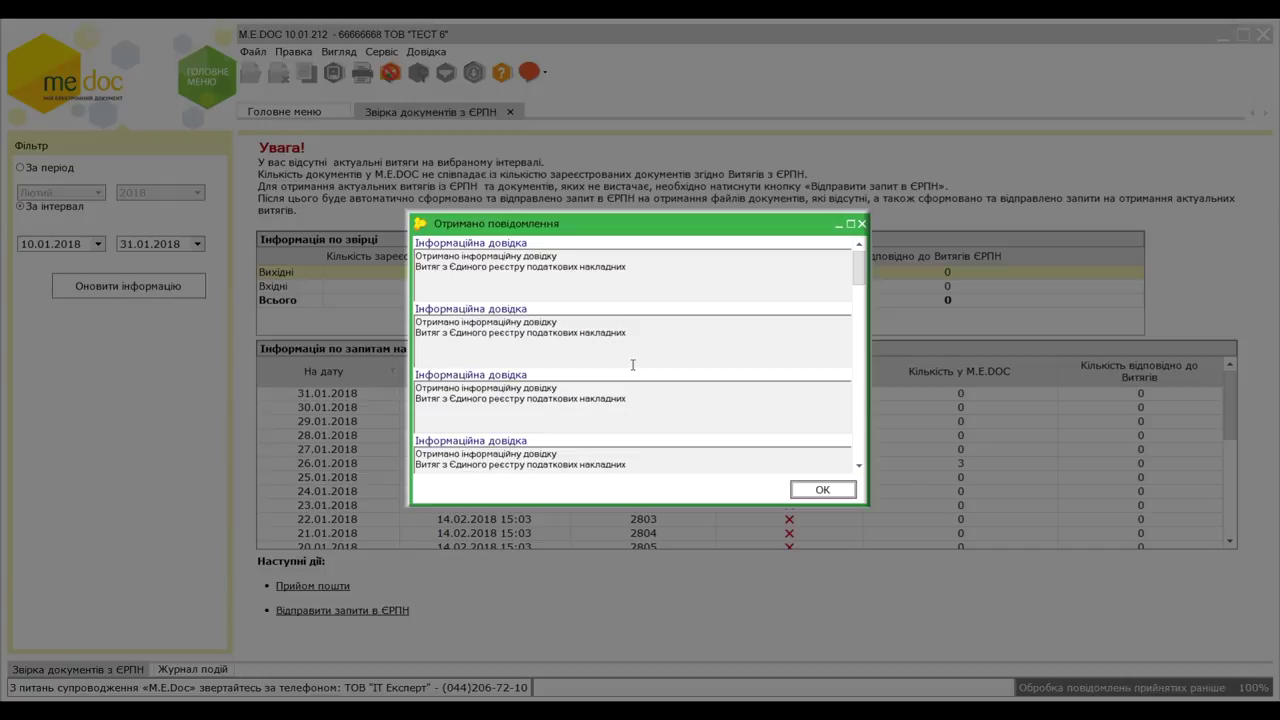
scroll(632, 365, "down", 8)
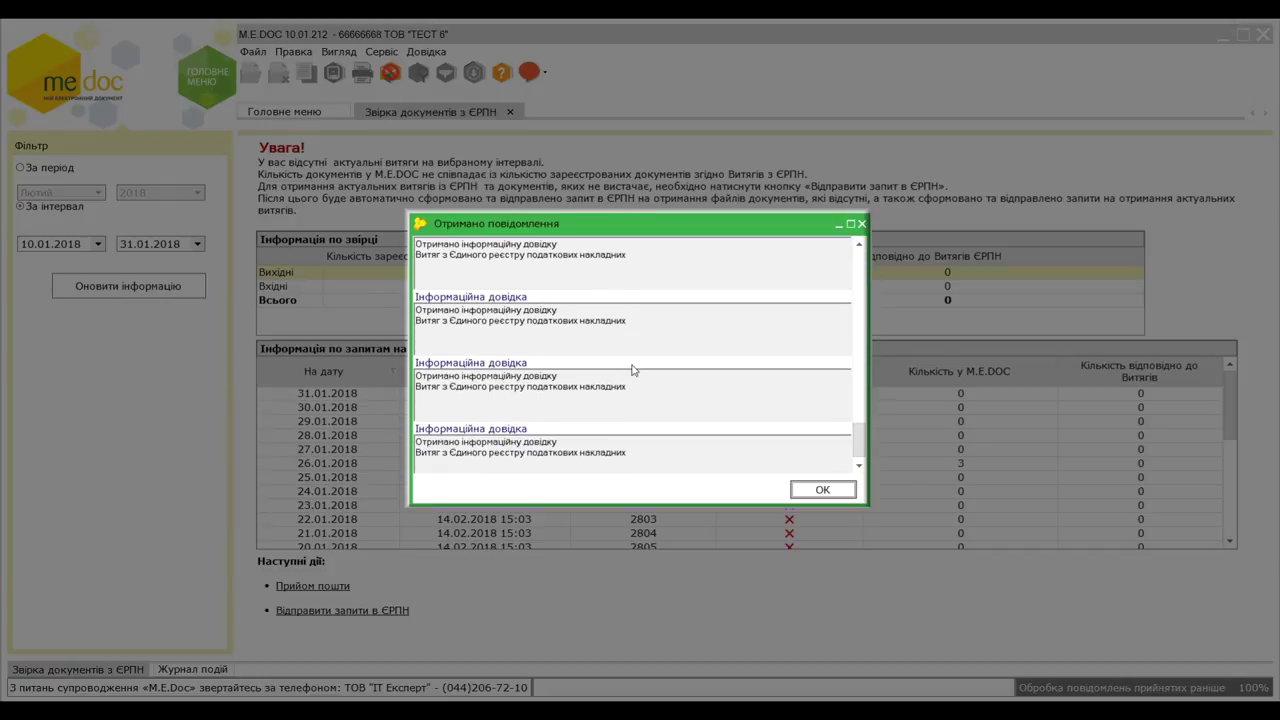
left_click(812, 490)
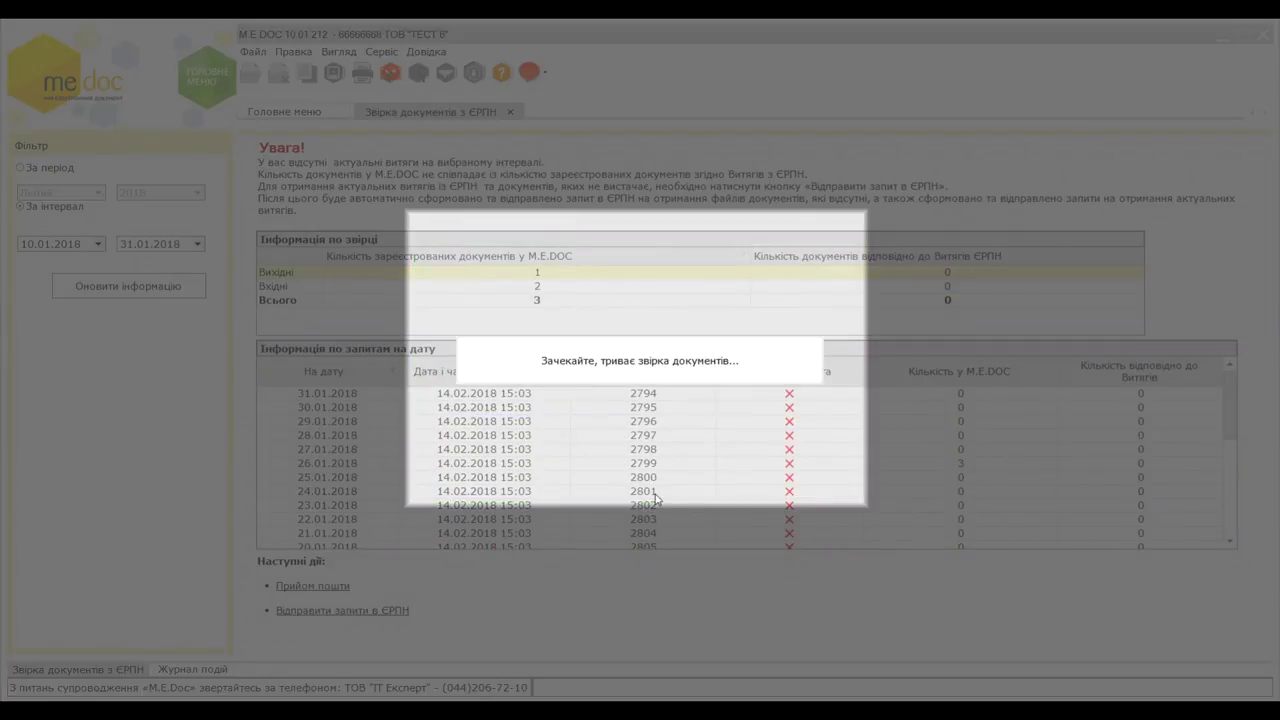
scroll(783, 474, "down", 4)
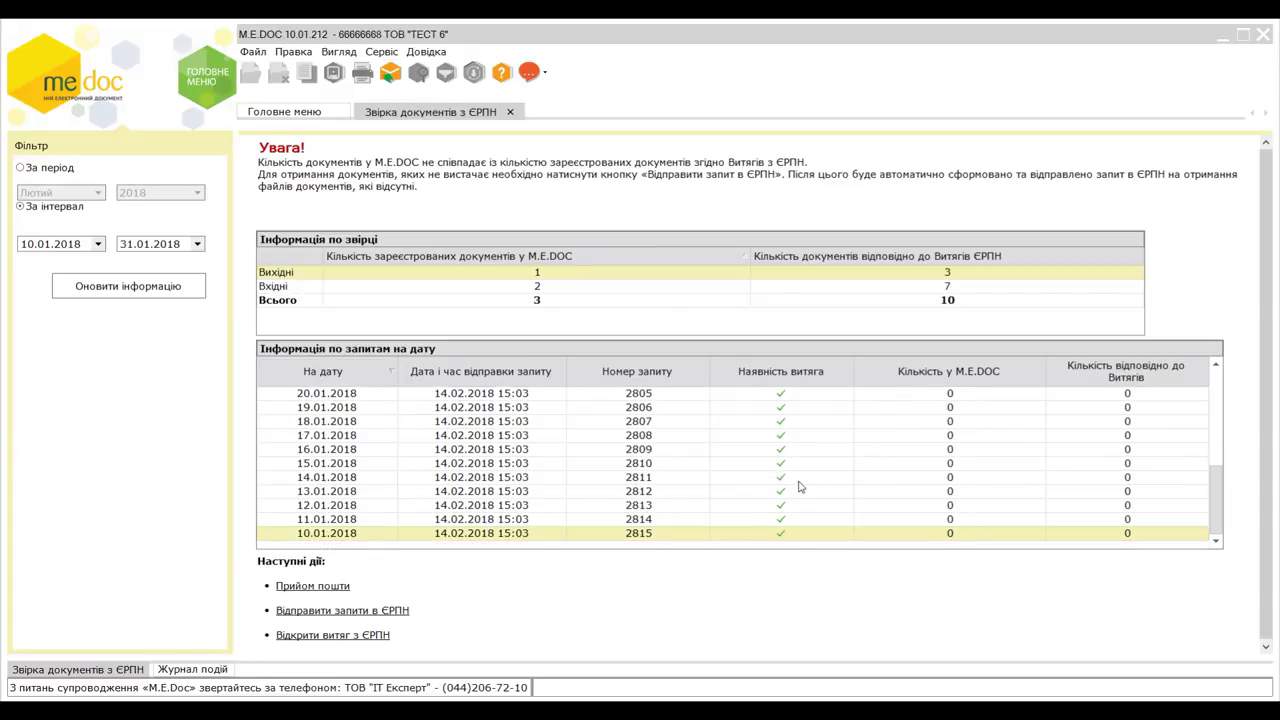
scroll(799, 487, "up", 4)
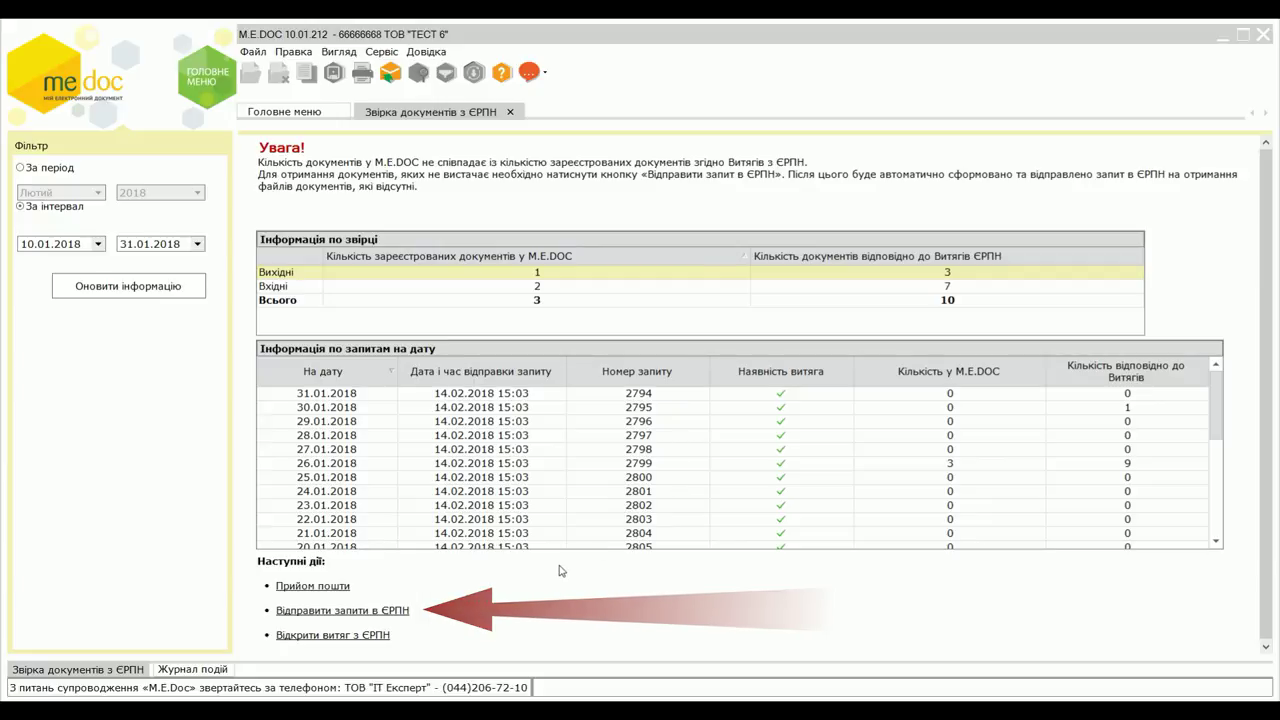
- Send signed ЄРПН requests for the missing documents using the accountant, seal and encryption key passwords
left_click(389, 612)
type("12345")
key("Return")
type("12345")
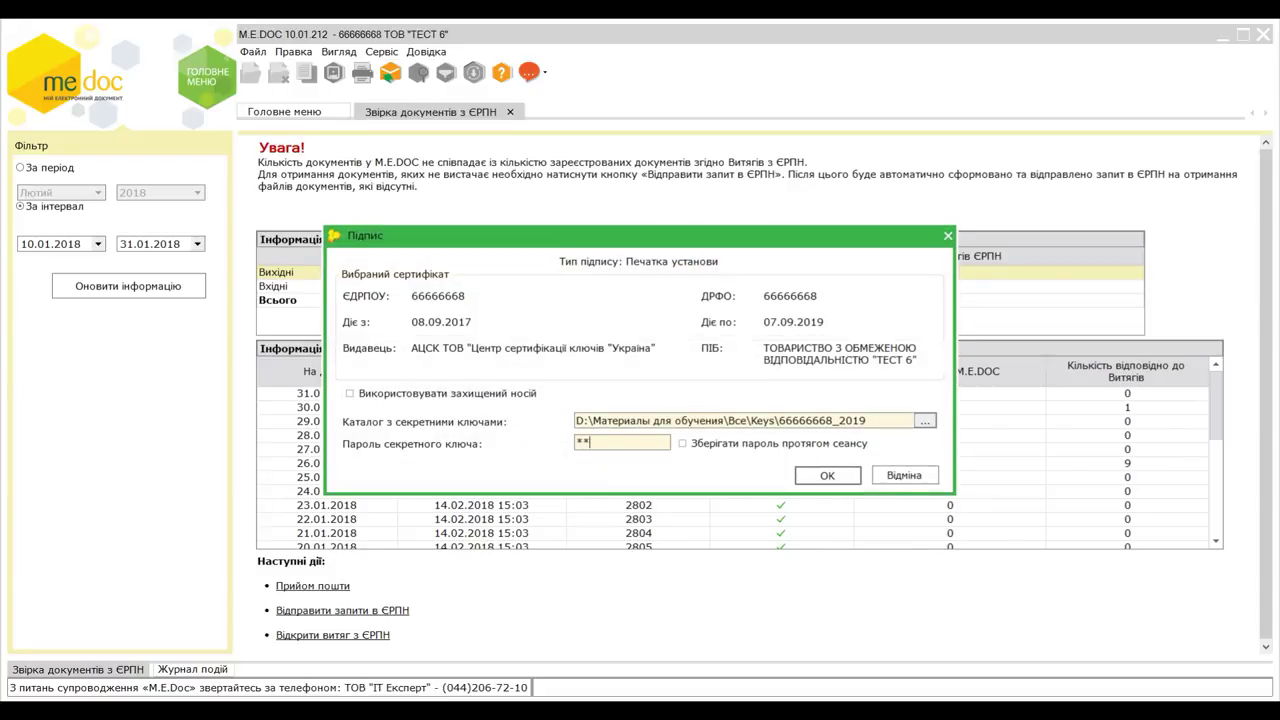
key("Return")
type("12345")
key("Return")
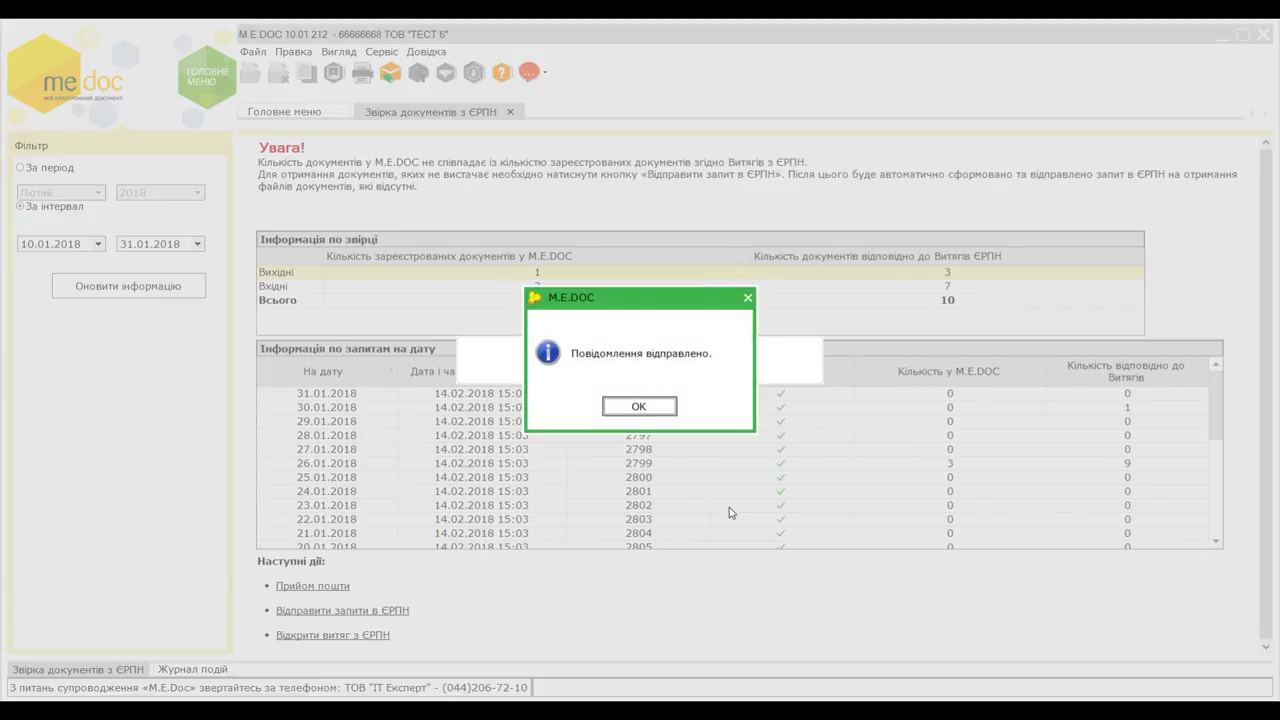
left_click(650, 408)
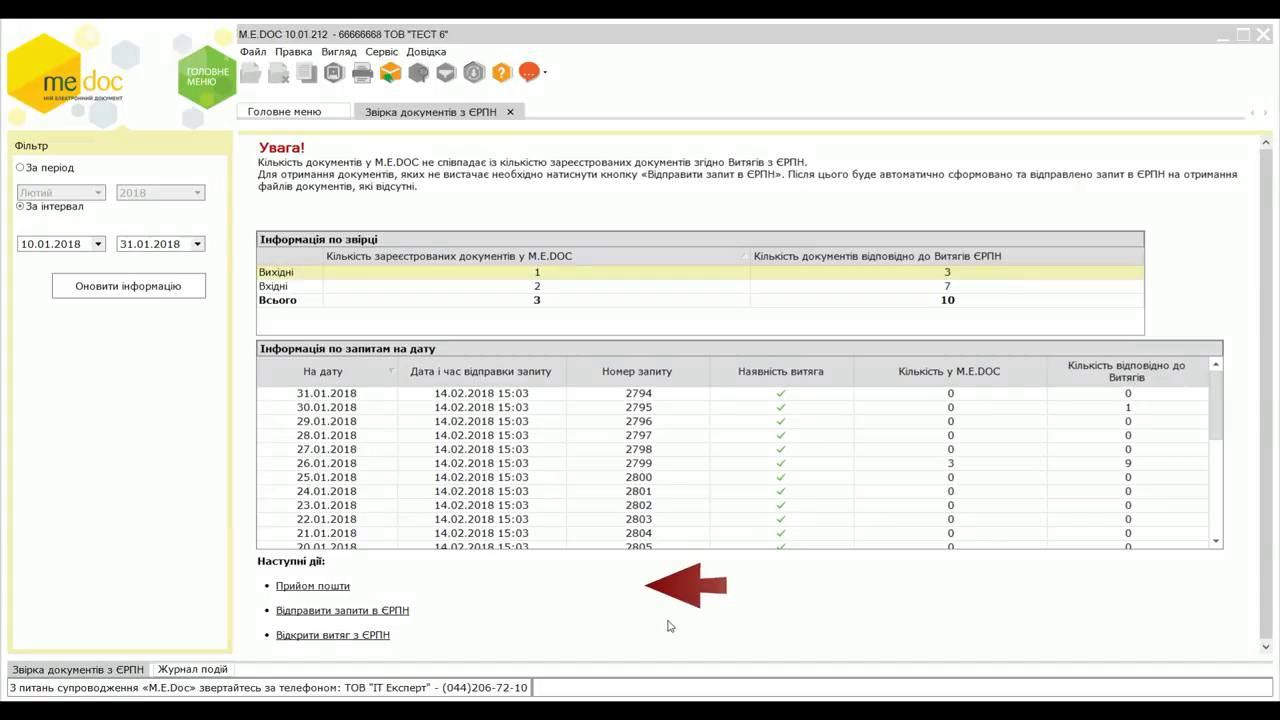
- Receive the requested tax invoices by mail so M.E.Doc matches ЄРПН at 3 outgoing, 7 incoming, 10 total
left_click(330, 587)
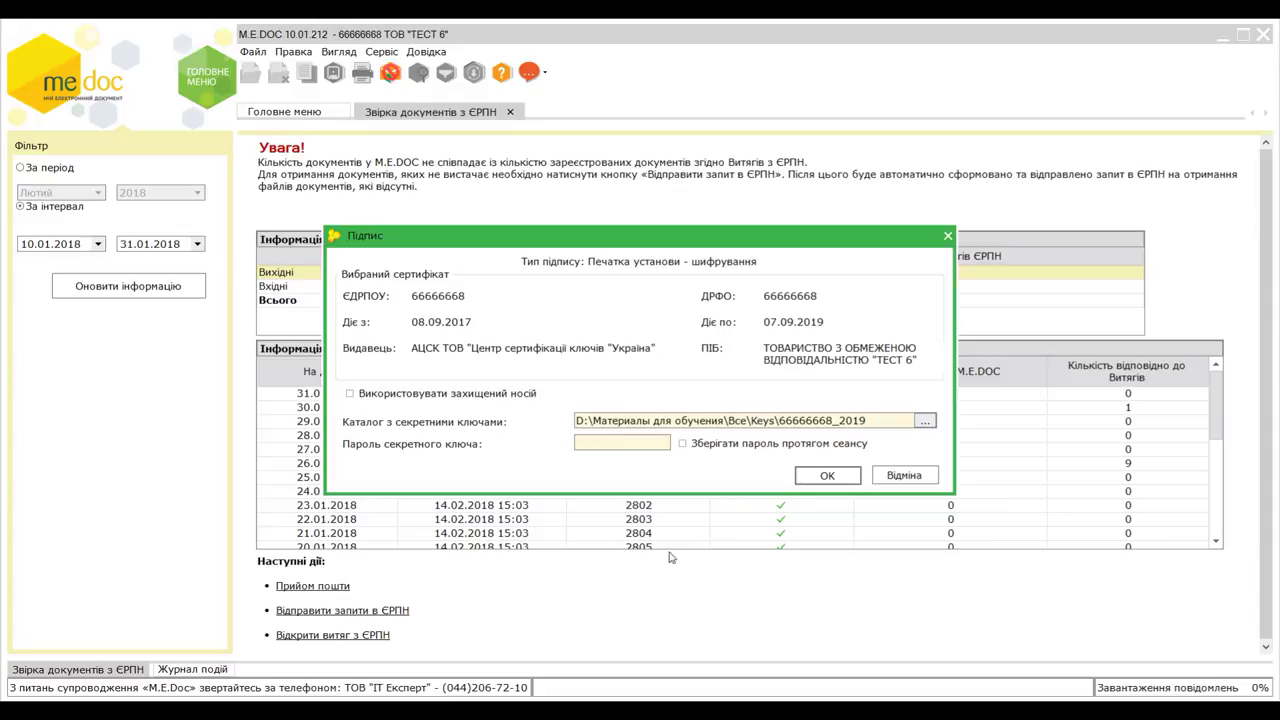
type("1111")
key("Return")
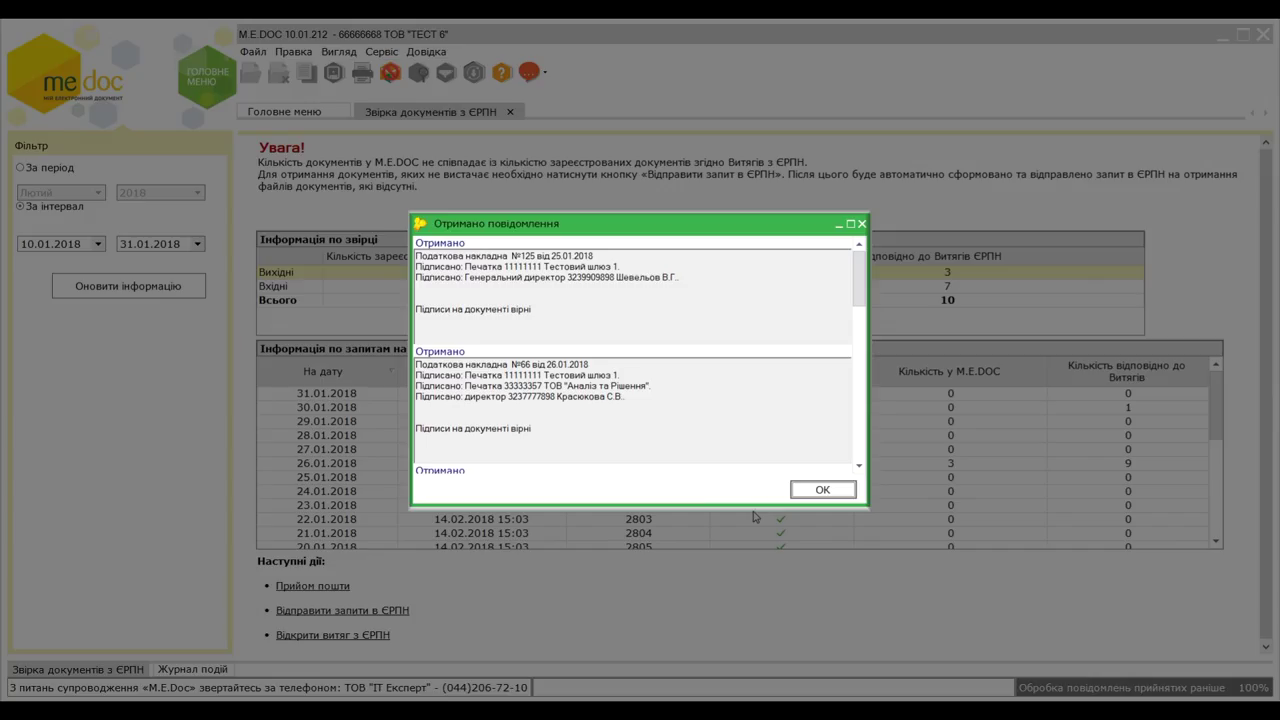
scroll(588, 405, "down", 10)
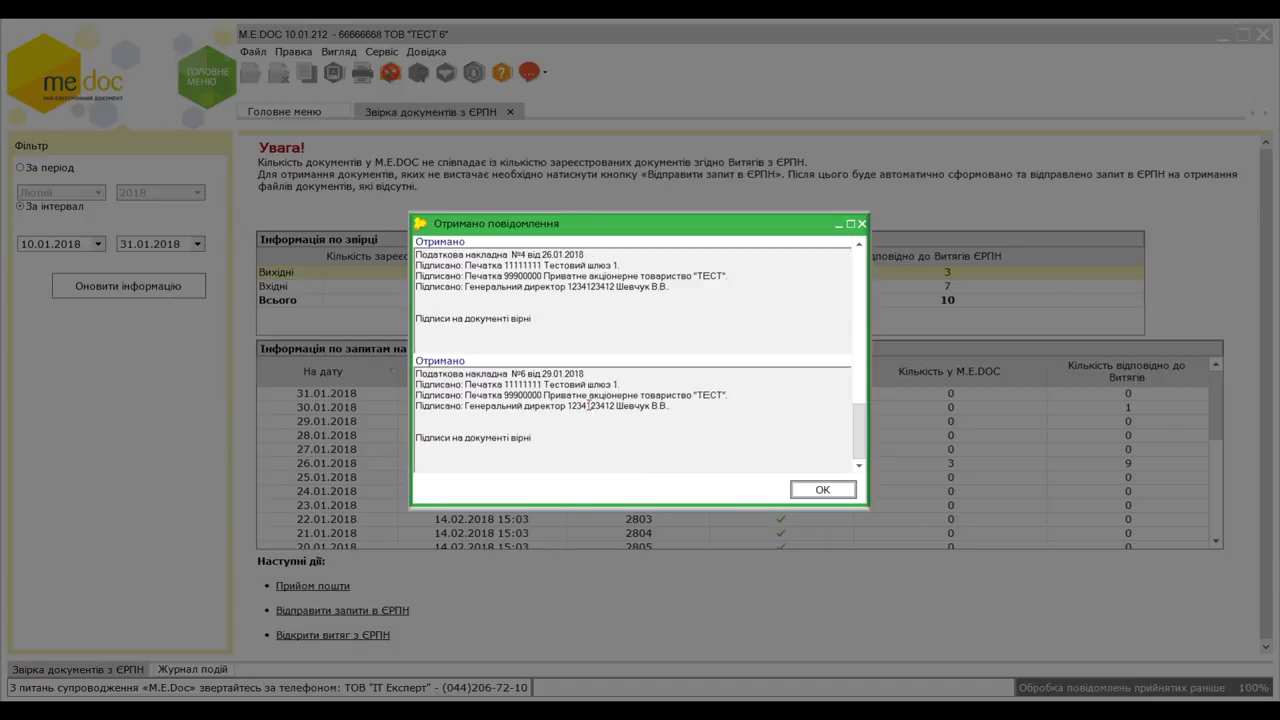
scroll(588, 405, "up", 3)
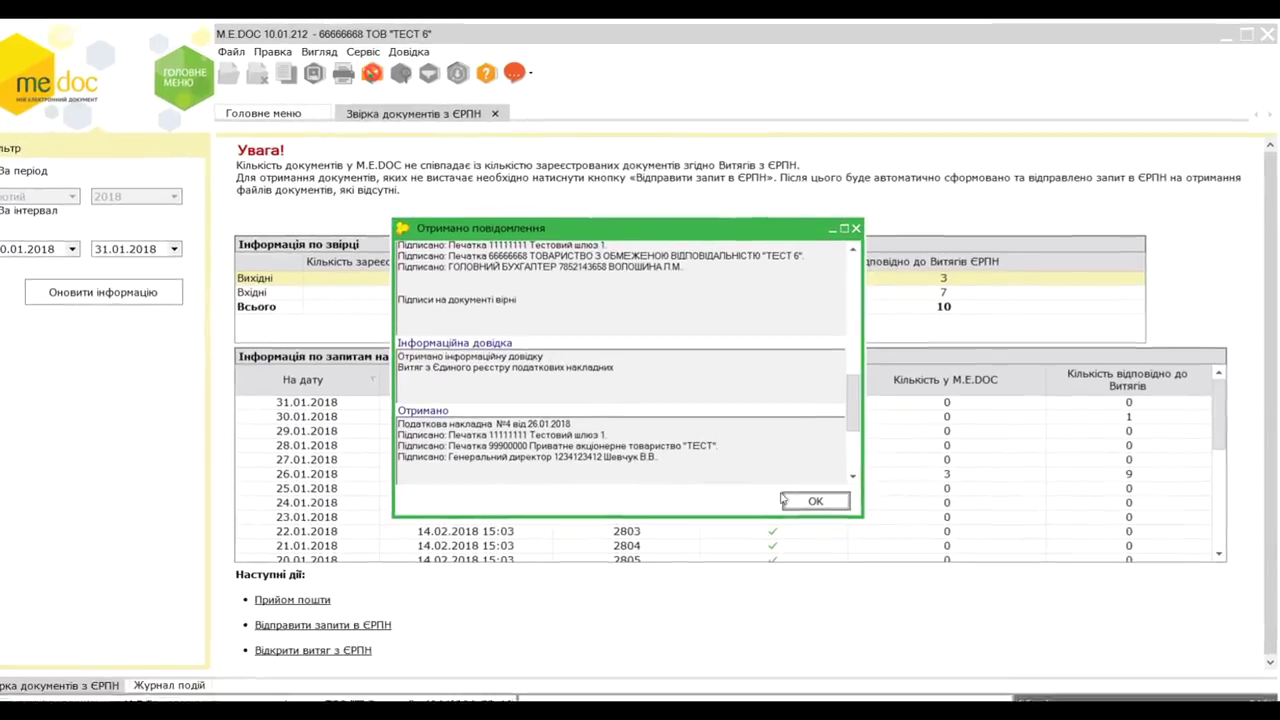
left_click(822, 489)
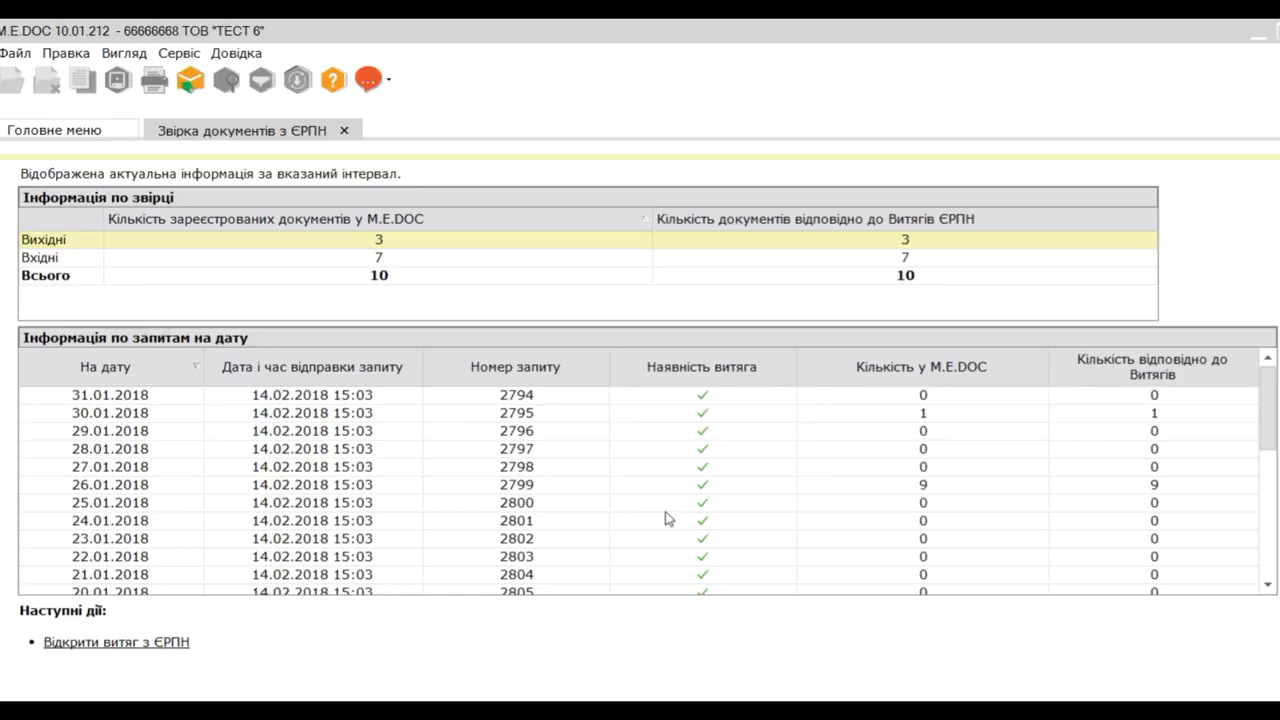
scroll(666, 517, "down", 4)
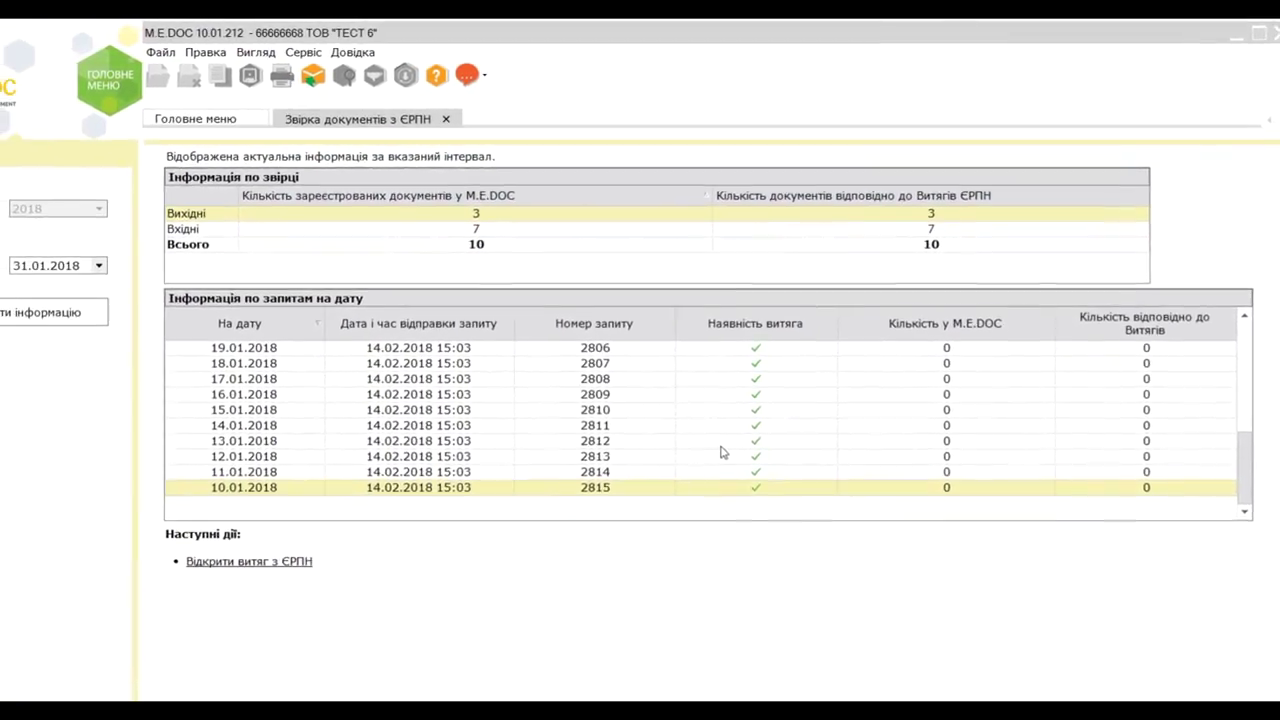
scroll(703, 473, "up", 4)
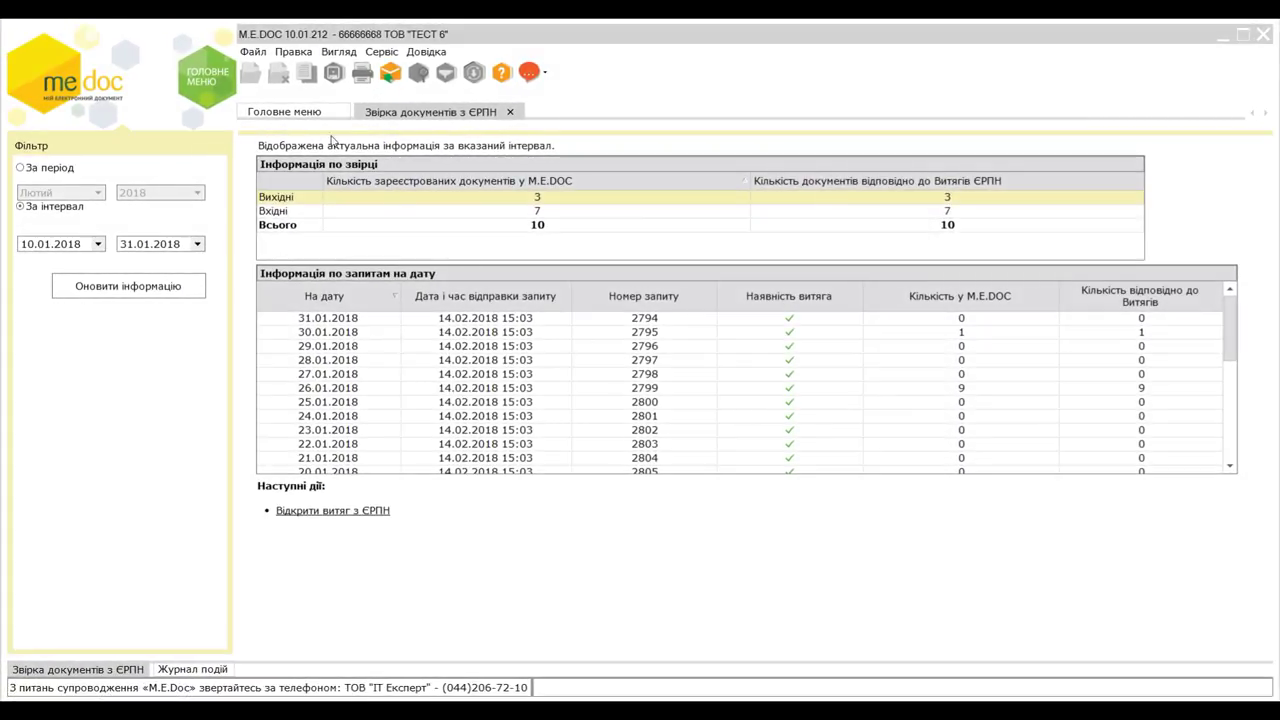
- Return to the main menu and open Реєстр первинних документів under Первинні документи
left_click(310, 113)
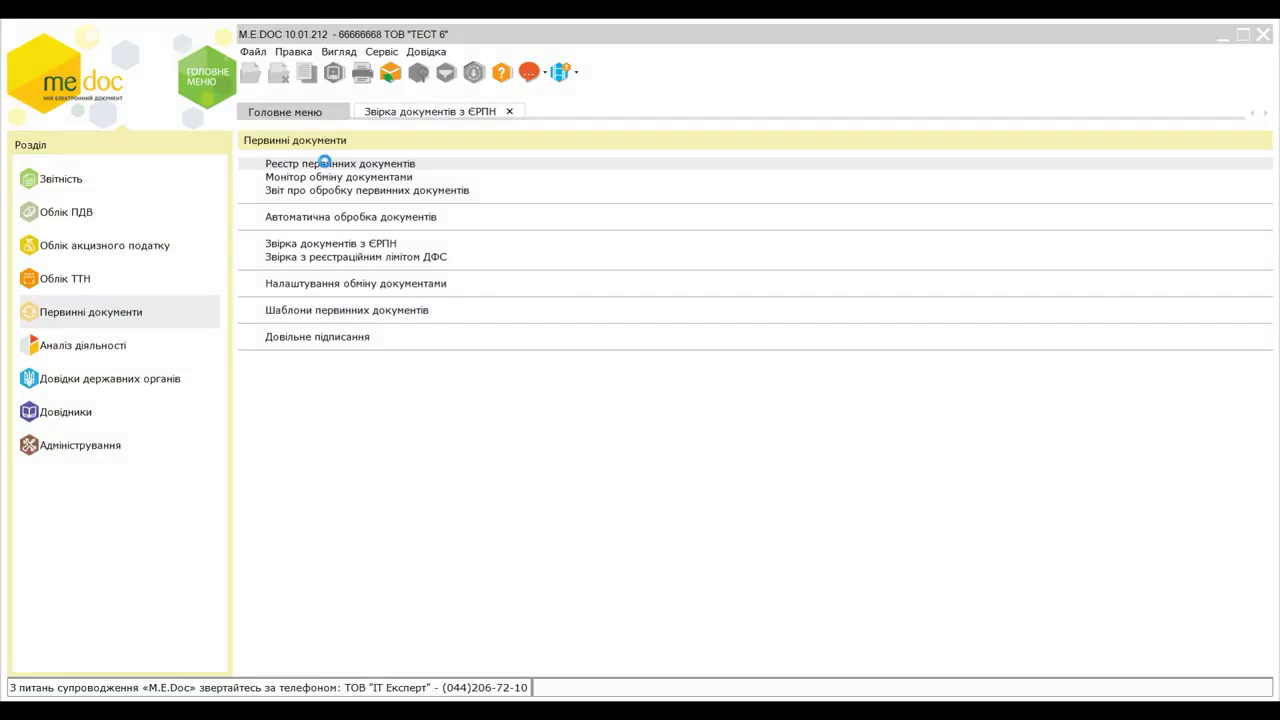
left_click(325, 166)
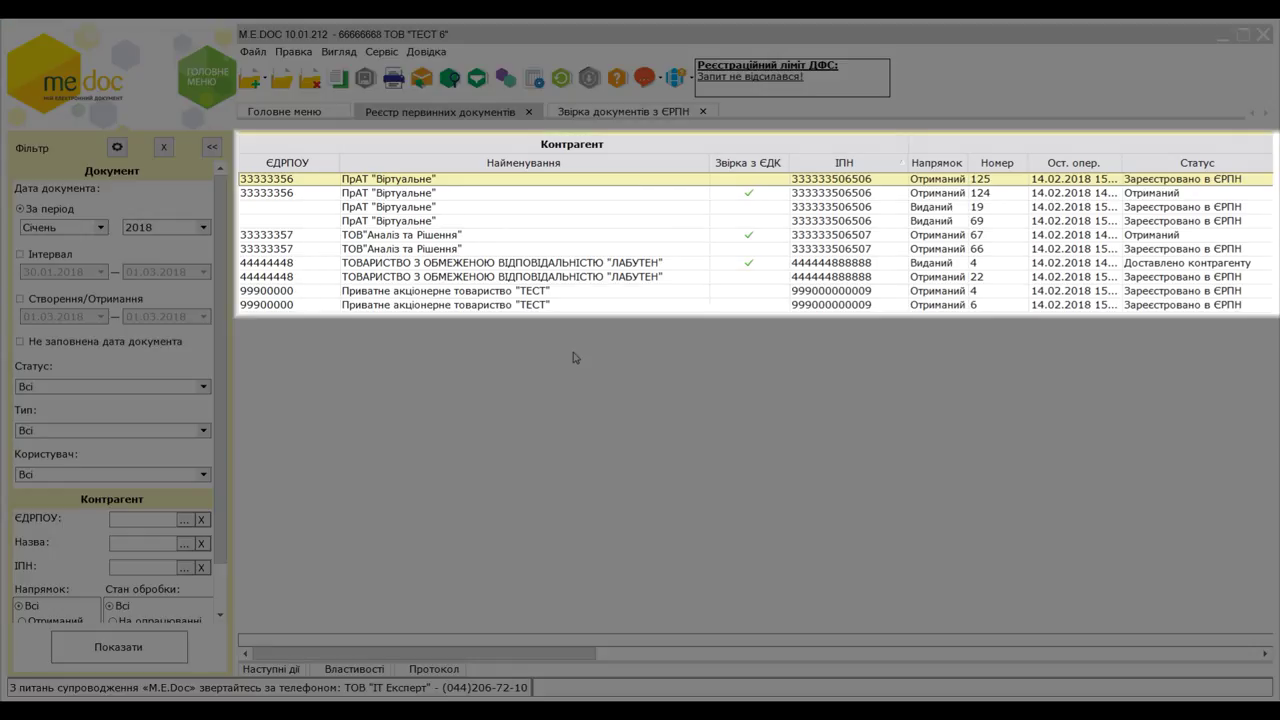